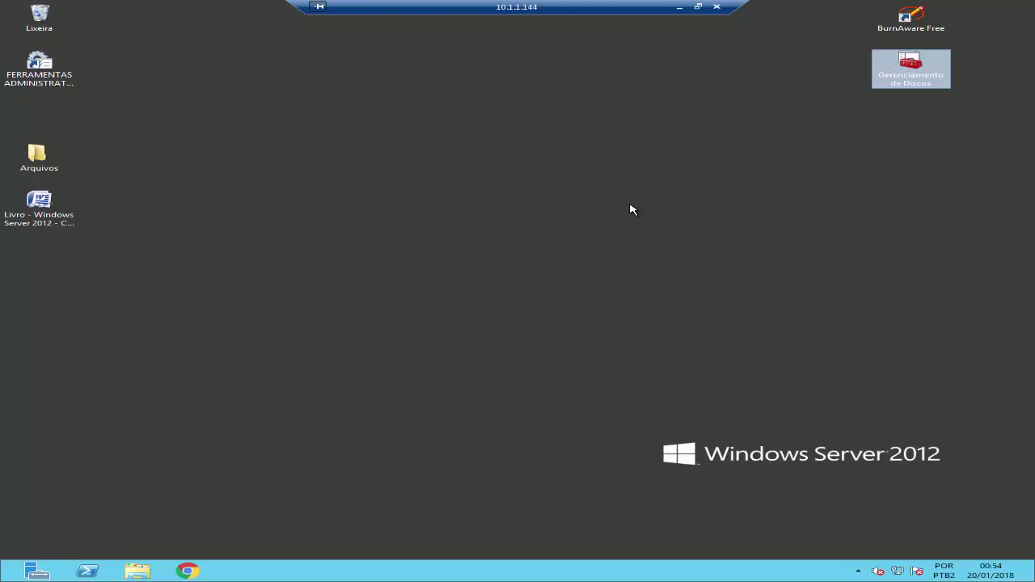
Step: Open Gerenciamento de Discos from the desktop and enlarge the graphical disk area by shrinking the volume list
{"action": "left_click", "coordinate": [870, 174]}
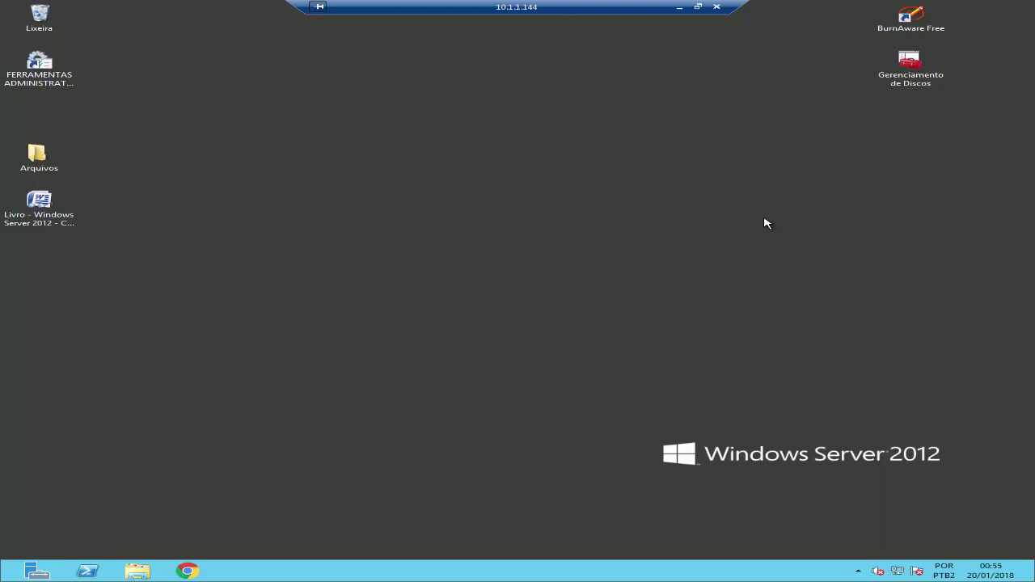
{"action": "double_click", "coordinate": [914, 87]}
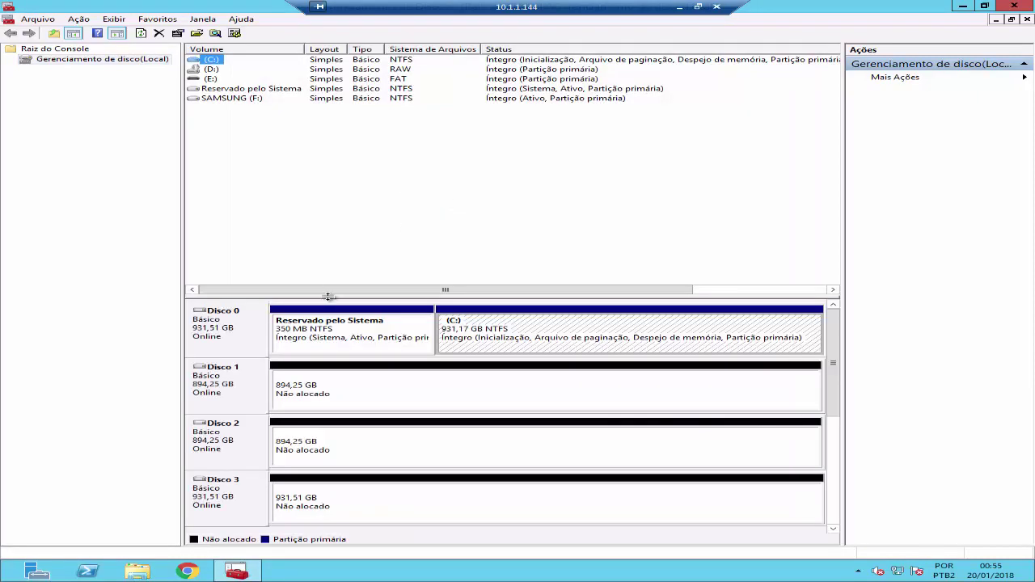
{"action": "left_click_drag", "start_coordinate": [329, 297], "coordinate": [343, 192]}
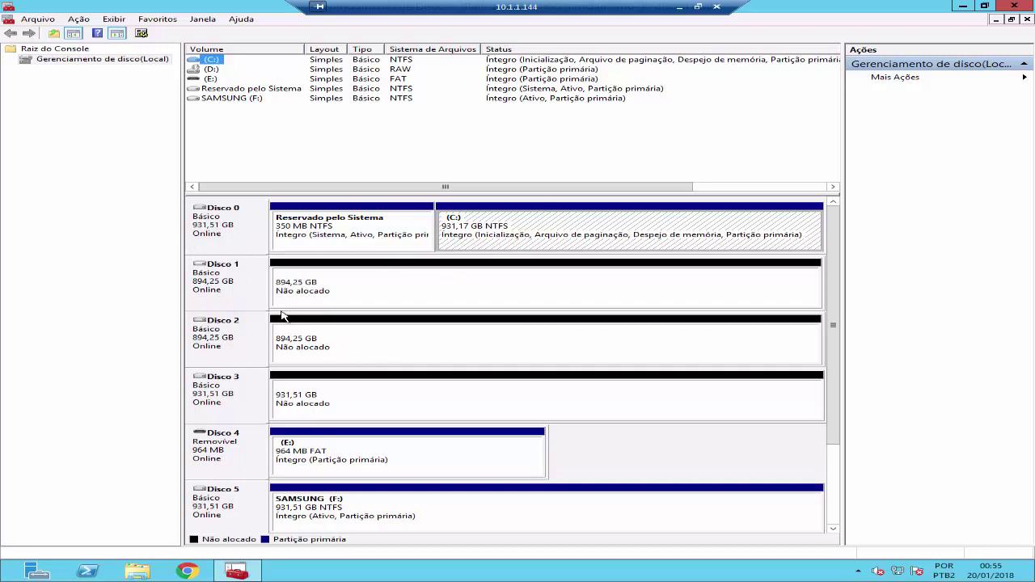
Step: Examine the partitions and unallocated space of the server's disks, from Disco 0 to the CD-ROM drive
{"action": "left_click", "coordinate": [225, 236]}
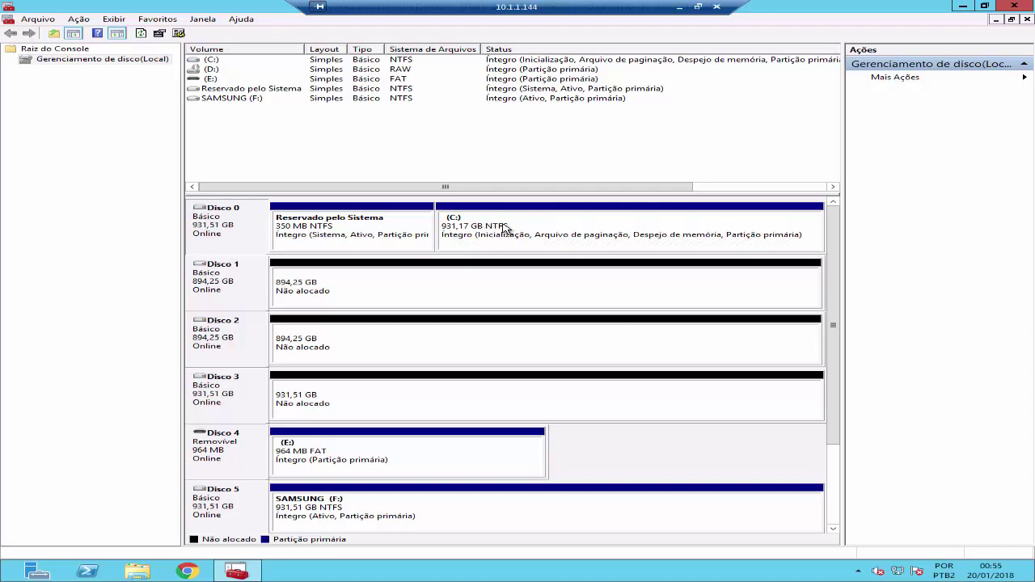
{"action": "left_click", "coordinate": [332, 293]}
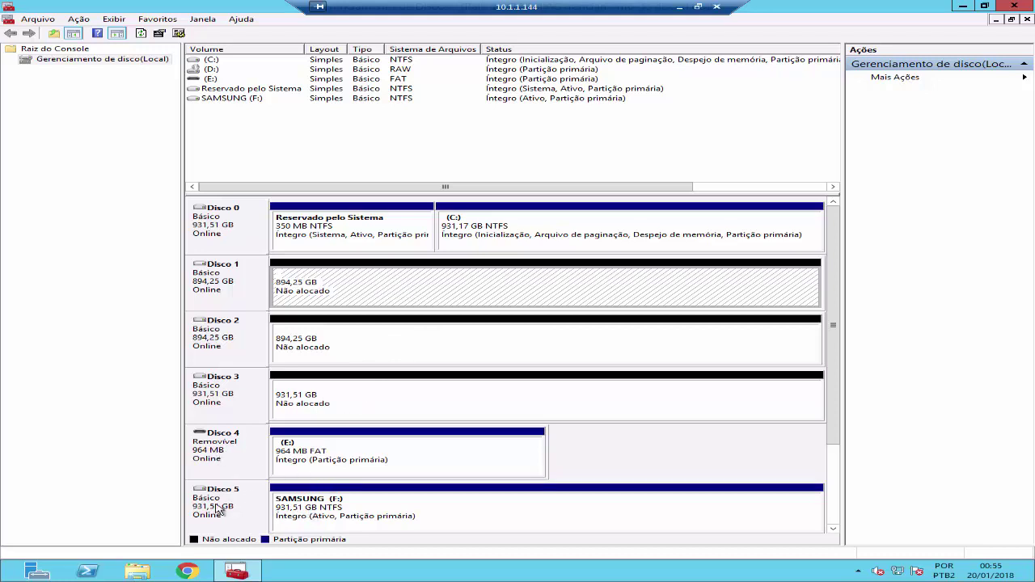
{"action": "left_click_drag", "start_coordinate": [841, 441], "coordinate": [839, 522]}
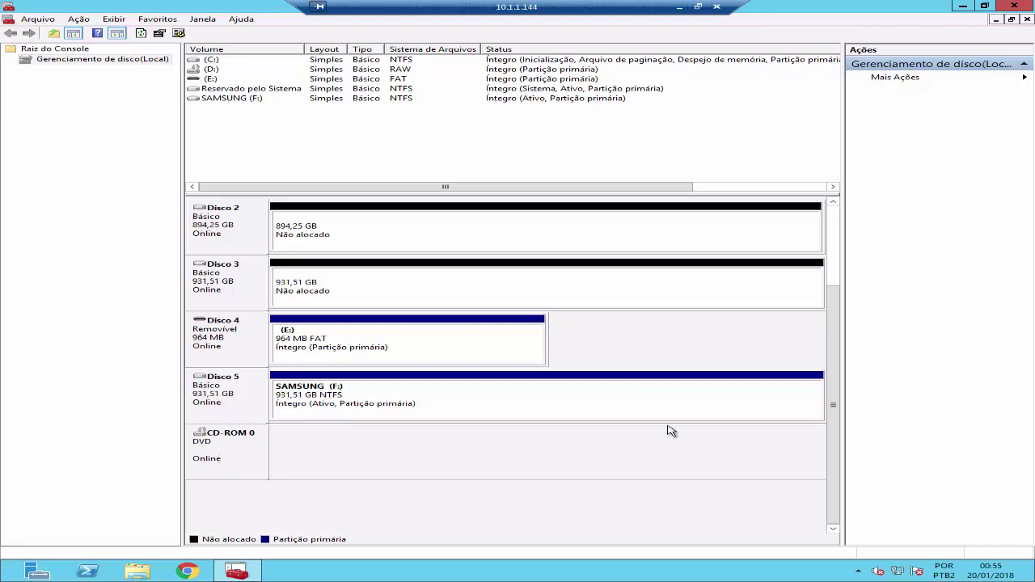
{"action": "left_click_drag", "start_coordinate": [834, 434], "coordinate": [836, 328]}
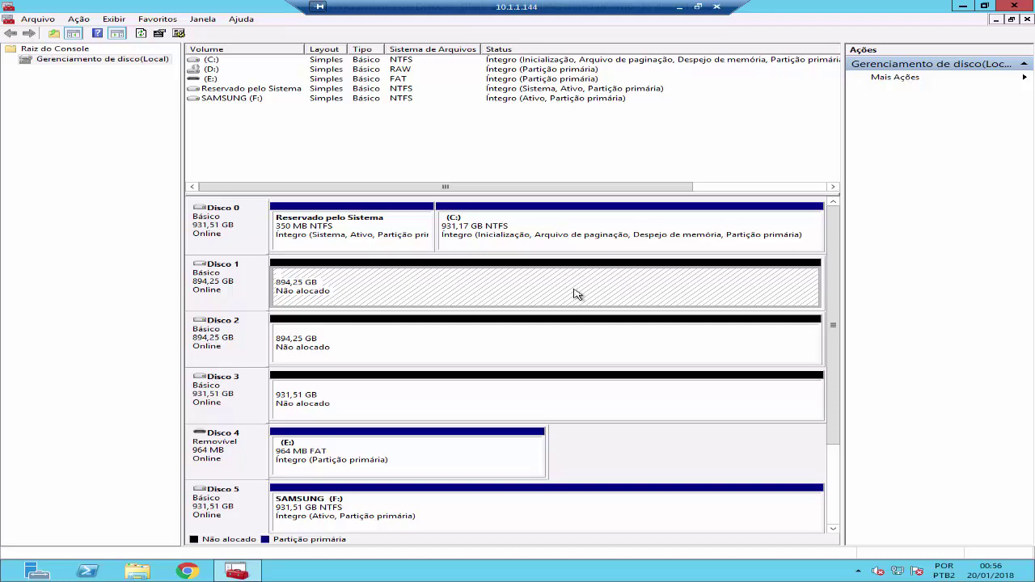
{"action": "left_click", "coordinate": [347, 356]}
{"action": "left_click", "coordinate": [334, 404]}
{"action": "left_click", "coordinate": [340, 346]}
Step: Start a new simple volume in the unallocated space of Disco 1 and proceed to the partition size settings
{"action": "left_click", "coordinate": [339, 294]}
{"action": "right_click", "coordinate": [360, 288]}
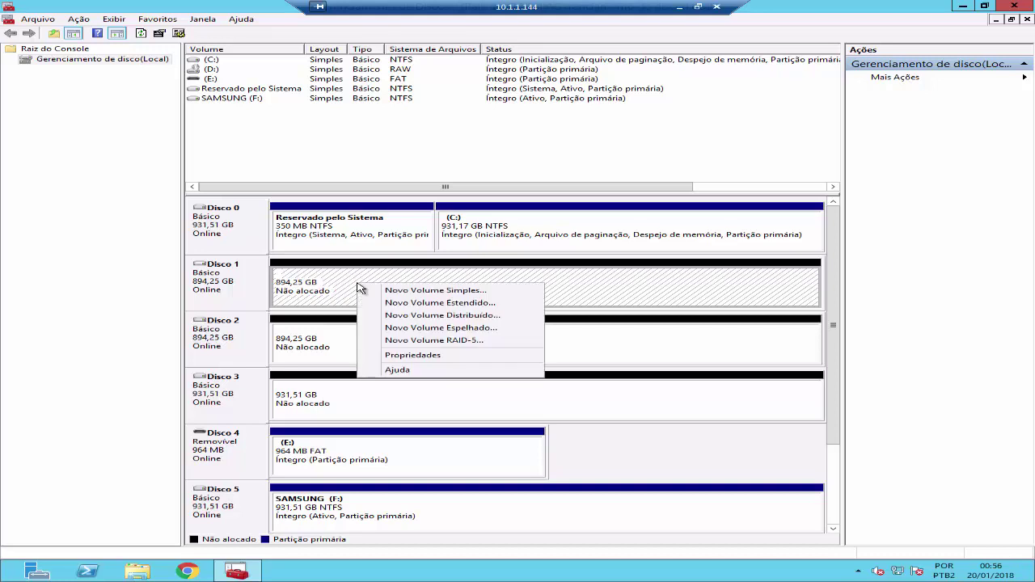
{"action": "left_click", "coordinate": [414, 292]}
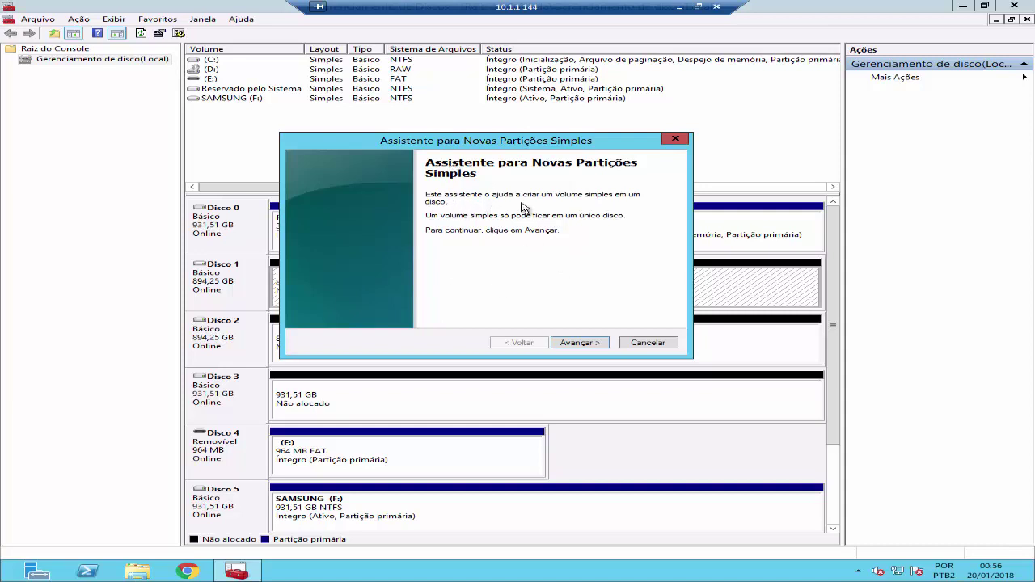
{"action": "left_click", "coordinate": [579, 343]}
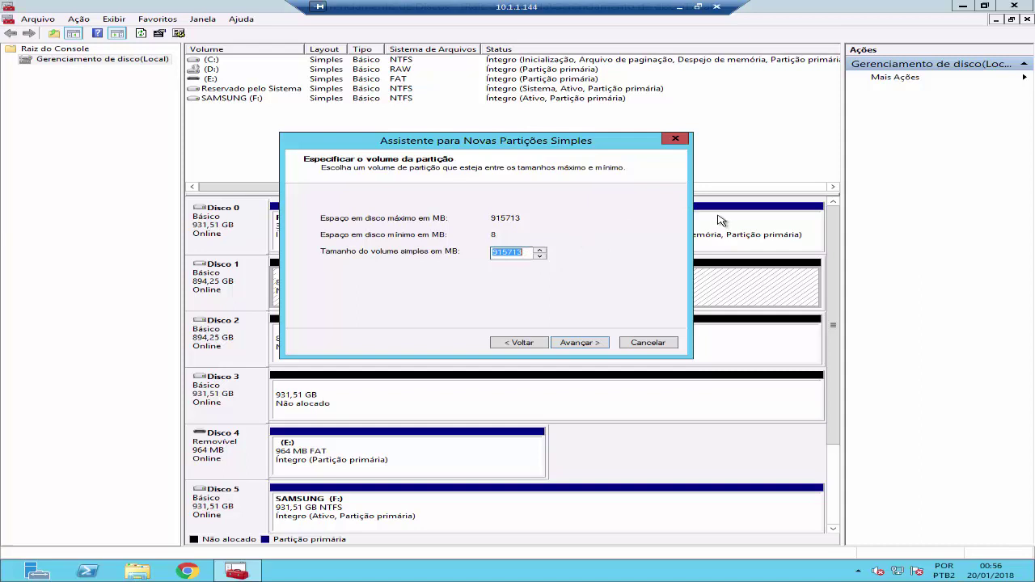
Step: Open the Calculator, multiply 1024 by 100 to convert 100 GB to MB, and minimise it
{"action": "key", "text": "super+r"}
{"action": "type", "text": "calc"}
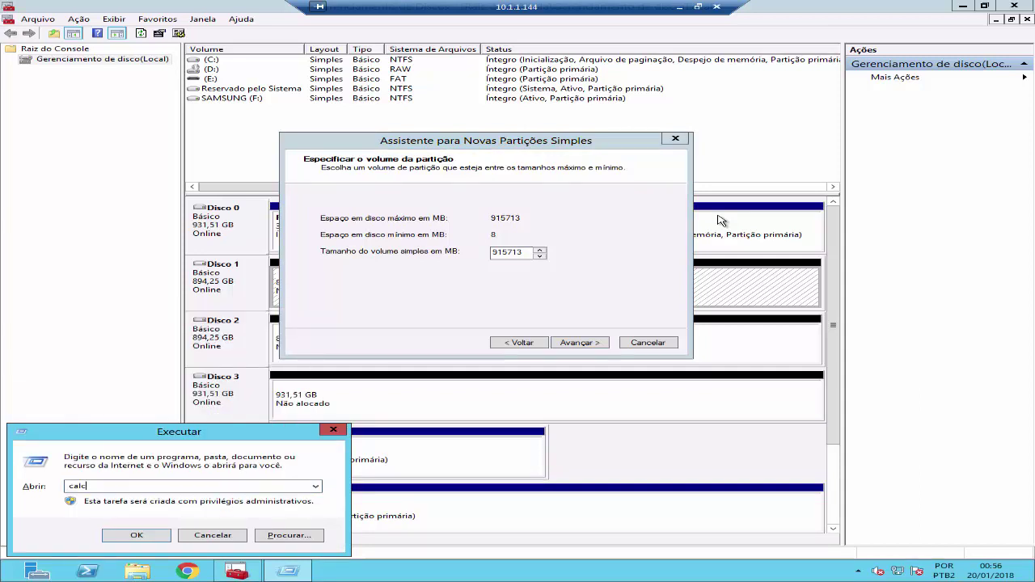
{"action": "key", "text": "Return"}
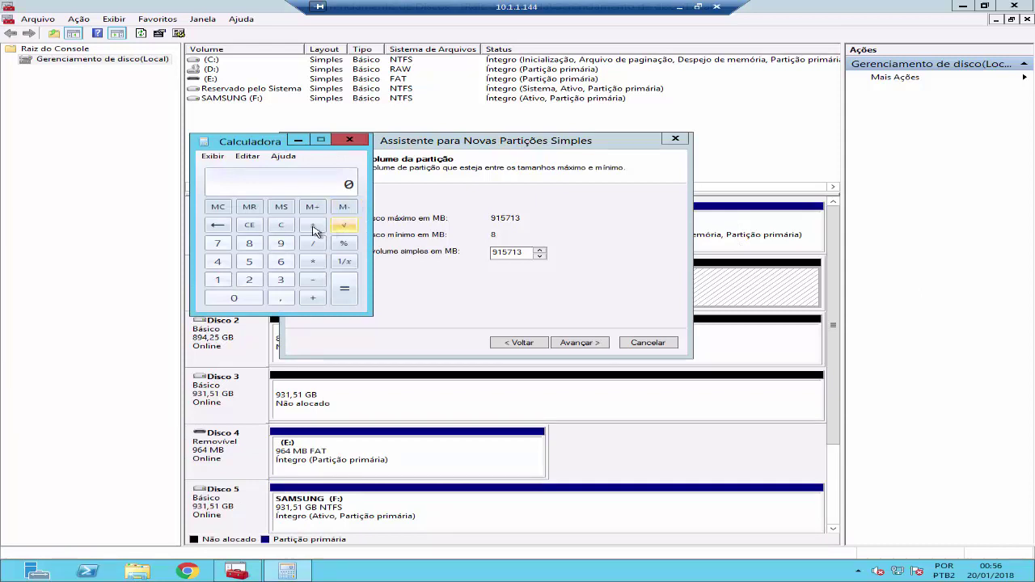
{"action": "type", "text": "1024"}
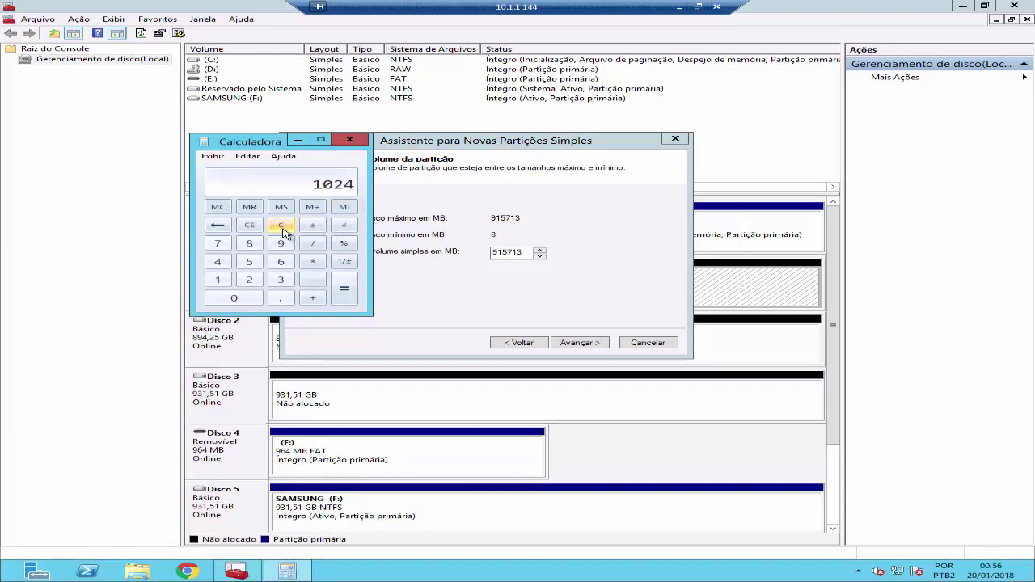
{"action": "type", "text": "100"}
{"action": "key", "text": "Return"}
{"action": "left_click", "coordinate": [299, 142]}
Step: Set the simple volume size to 102400 MB and accept it
{"action": "type", "text": "102400"}
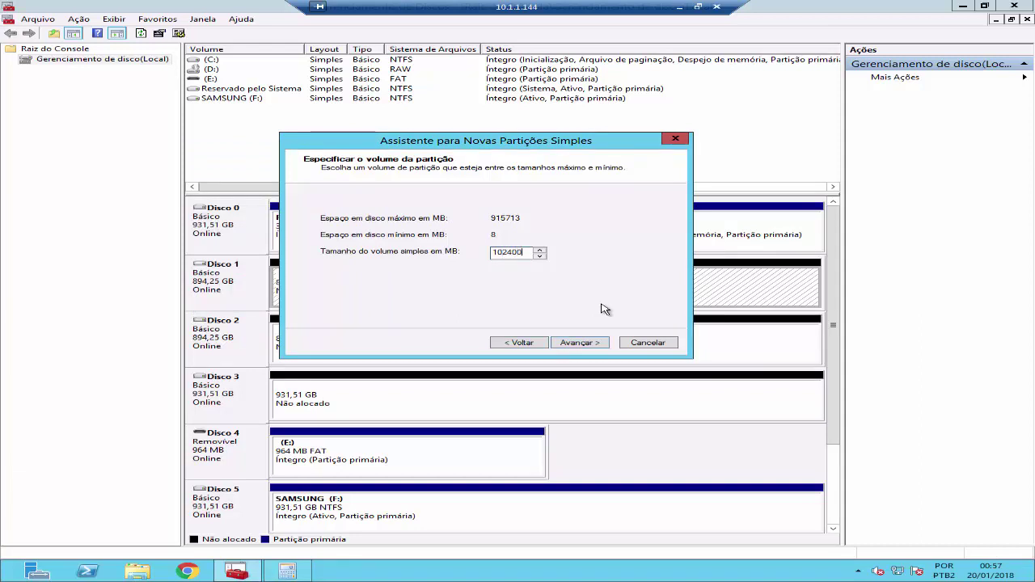
{"action": "left_click_drag", "start_coordinate": [395, 144], "coordinate": [439, 146]}
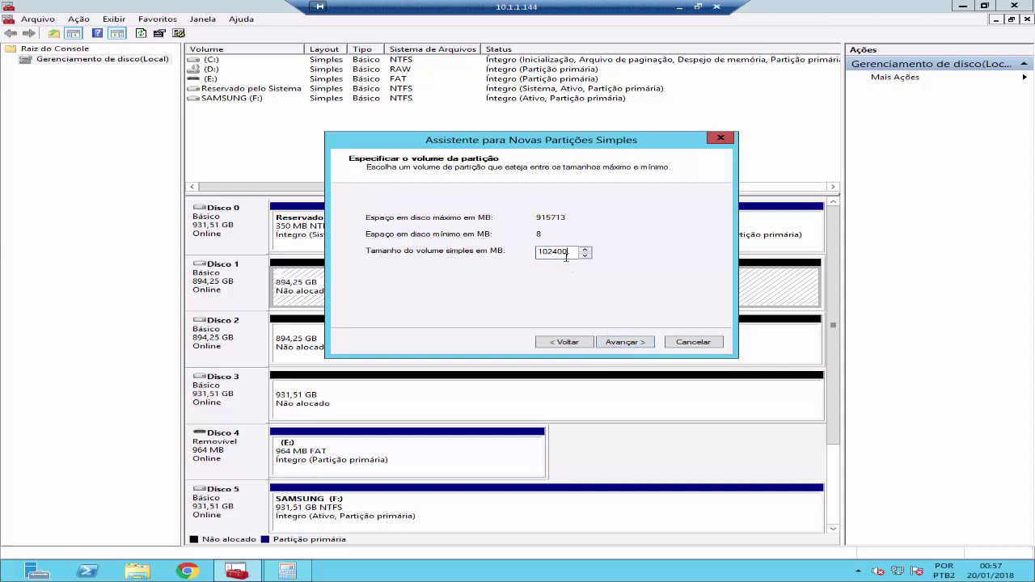
{"action": "left_click", "coordinate": [645, 345]}
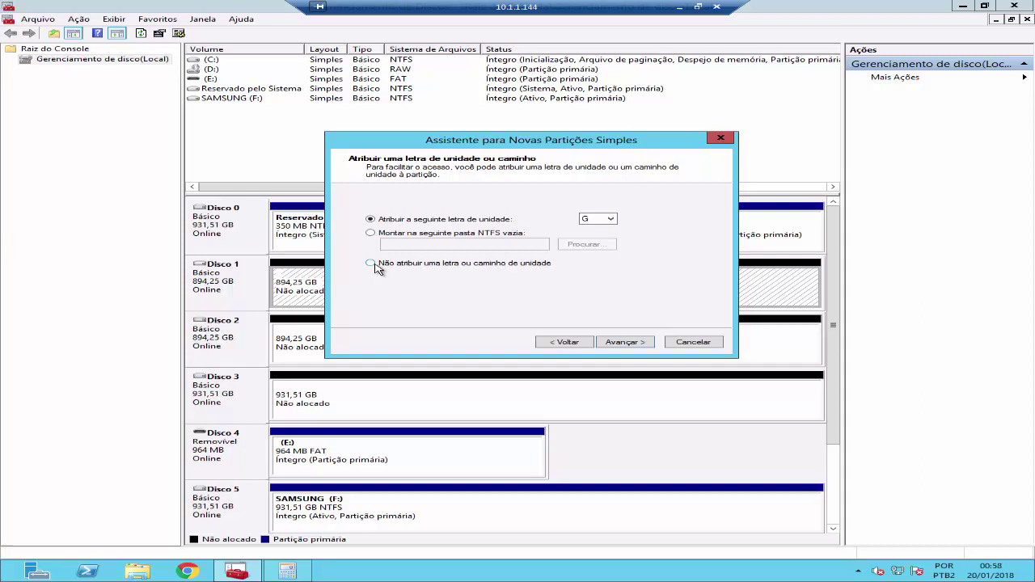
Step: Assign drive letter X to the new partition and continue to the formatting options
{"action": "left_click", "coordinate": [611, 220]}
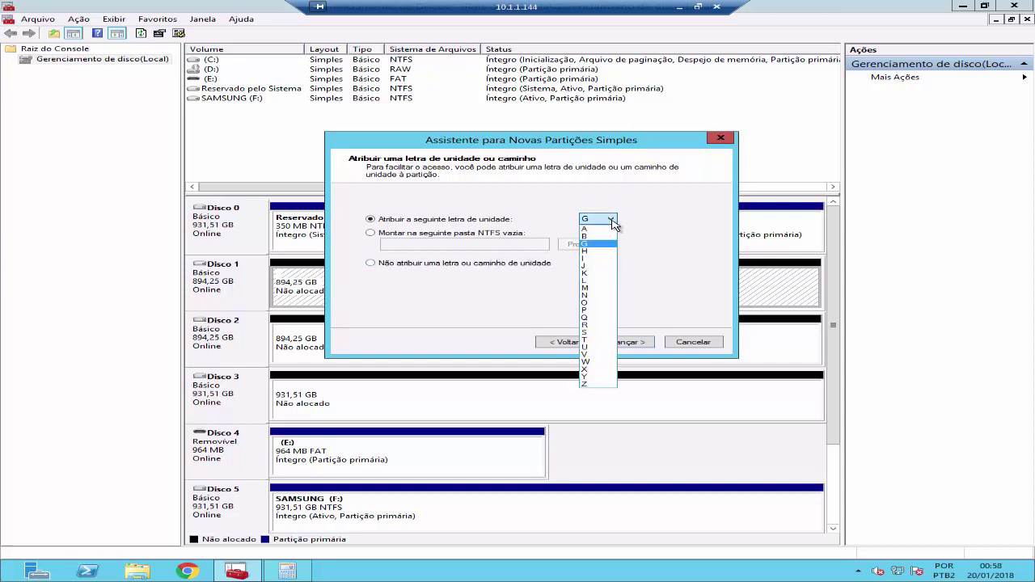
{"action": "left_click", "coordinate": [592, 370]}
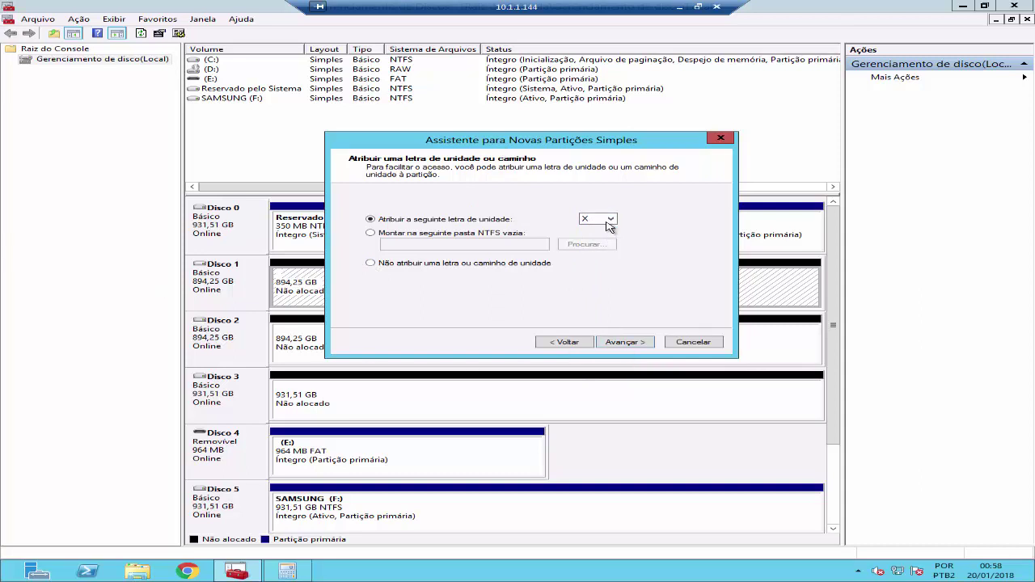
{"action": "left_click", "coordinate": [622, 342]}
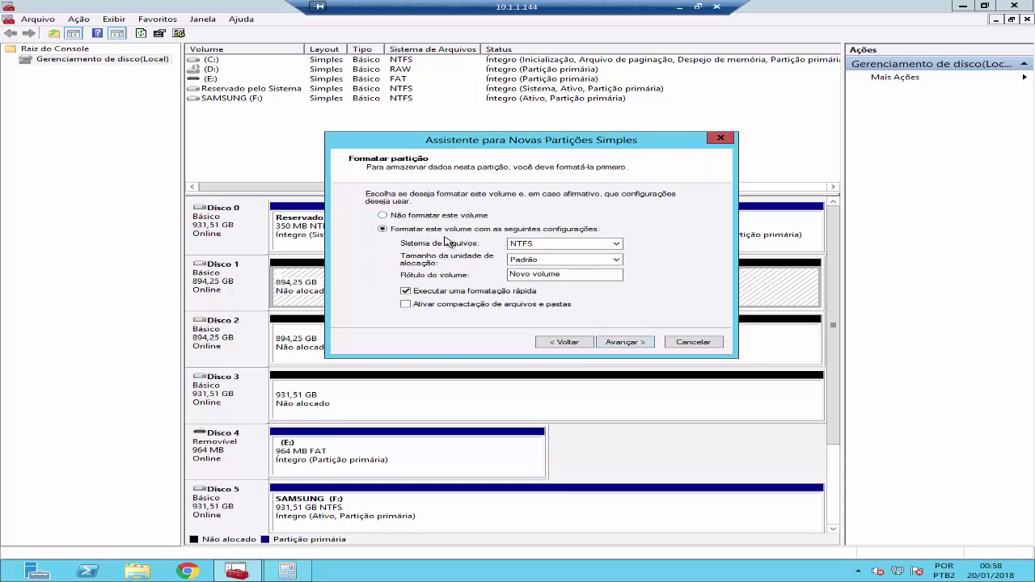
Step: Set the volume to be formatted as NTFS with the label Dados, enable file and folder compression, and continue
{"action": "left_click", "coordinate": [530, 244]}
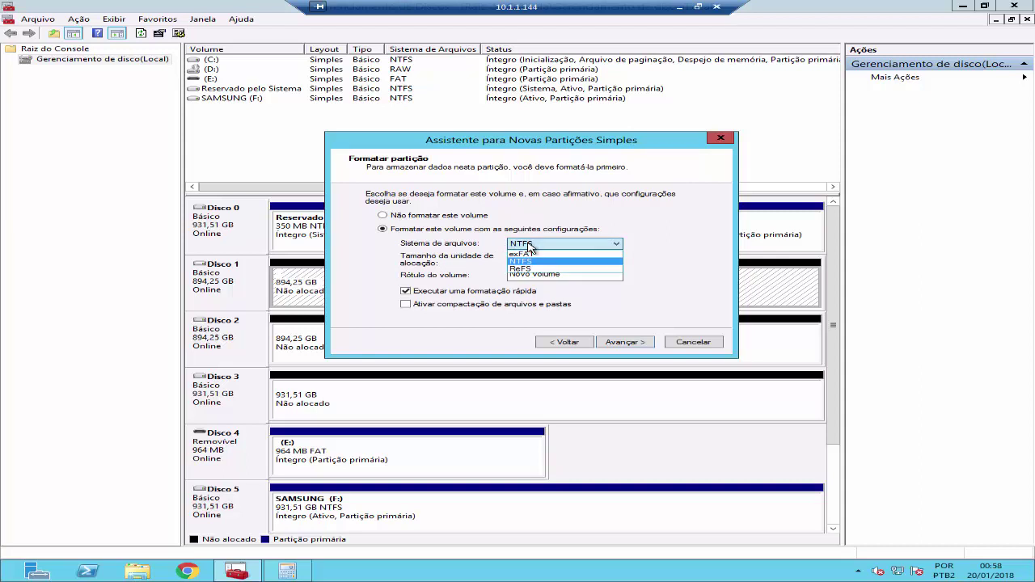
{"action": "left_click", "coordinate": [527, 261]}
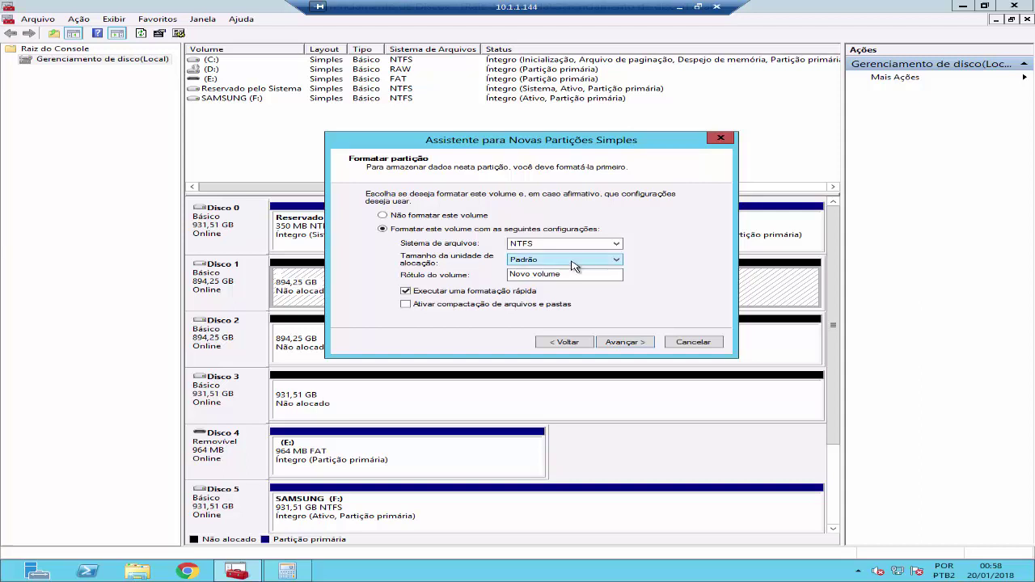
{"action": "left_click_drag", "start_coordinate": [582, 275], "coordinate": [472, 275]}
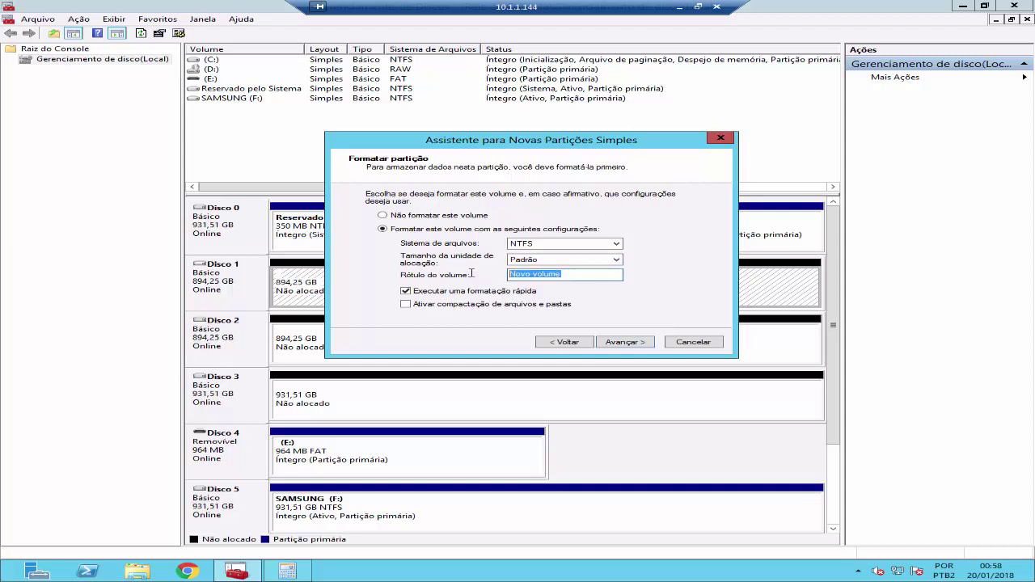
{"action": "type", "text": "Dados"}
{"action": "left_click", "coordinate": [407, 306]}
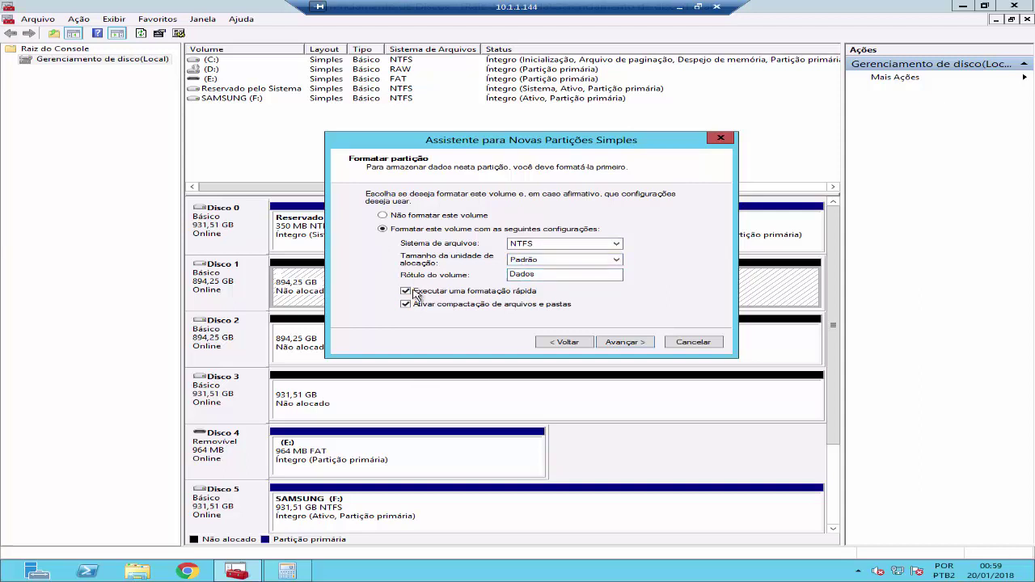
{"action": "left_click", "coordinate": [624, 342]}
Step: Review the summary of the chosen partition settings and finish the wizard to create the volume
{"action": "mouse_move", "coordinate": [694, 241]}
{"action": "left_mouse_down"}
{"action": "mouse_move", "coordinate": [694, 259]}
{"action": "mouse_move", "coordinate": [695, 233]}
{"action": "left_mouse_up"}
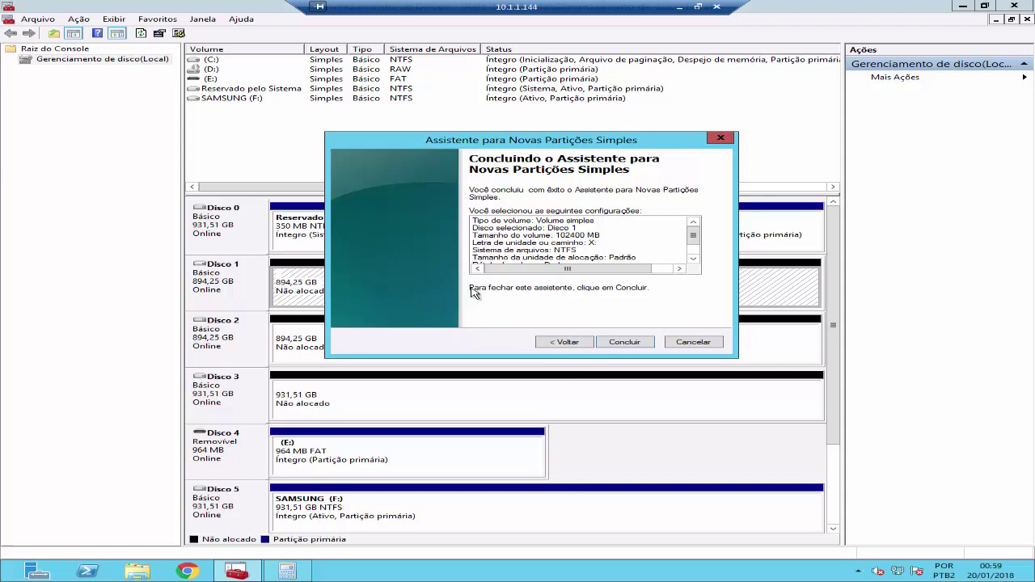
{"action": "scroll", "coordinate": [692, 233], "scroll_direction": "down", "scroll_amount": 2}
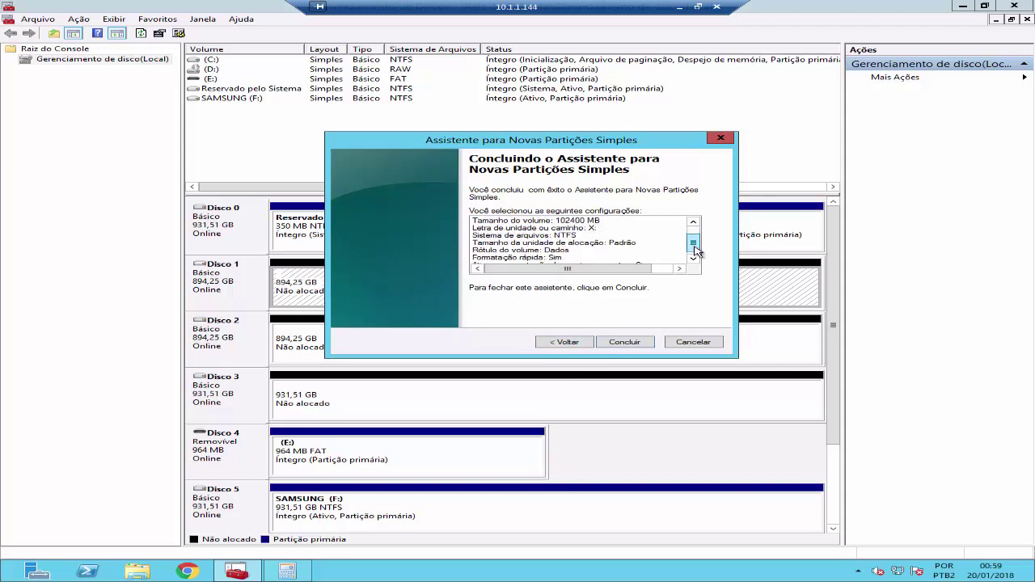
{"action": "left_click", "coordinate": [631, 343]}
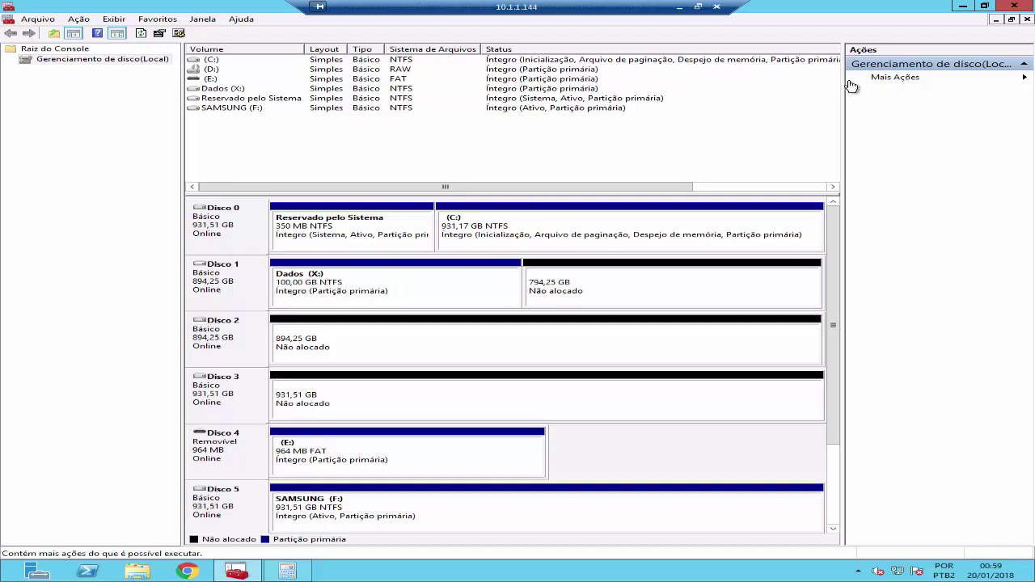
Step: Minimise the disk console, open File Explorer at Computador and check the capacity of the Dados (X:) drive
{"action": "left_click", "coordinate": [963, 9]}
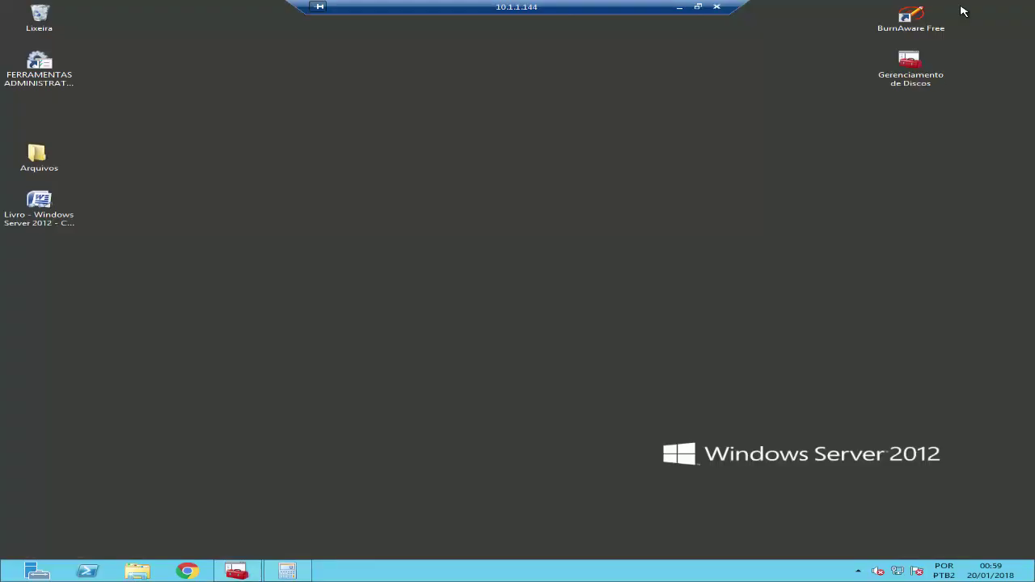
{"action": "left_click", "coordinate": [137, 571]}
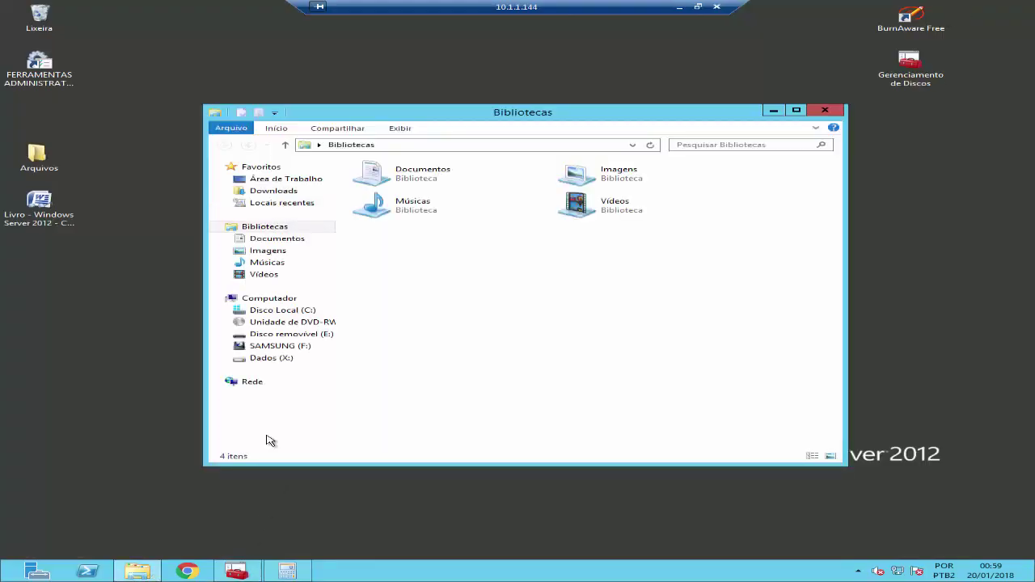
{"action": "left_click", "coordinate": [275, 300]}
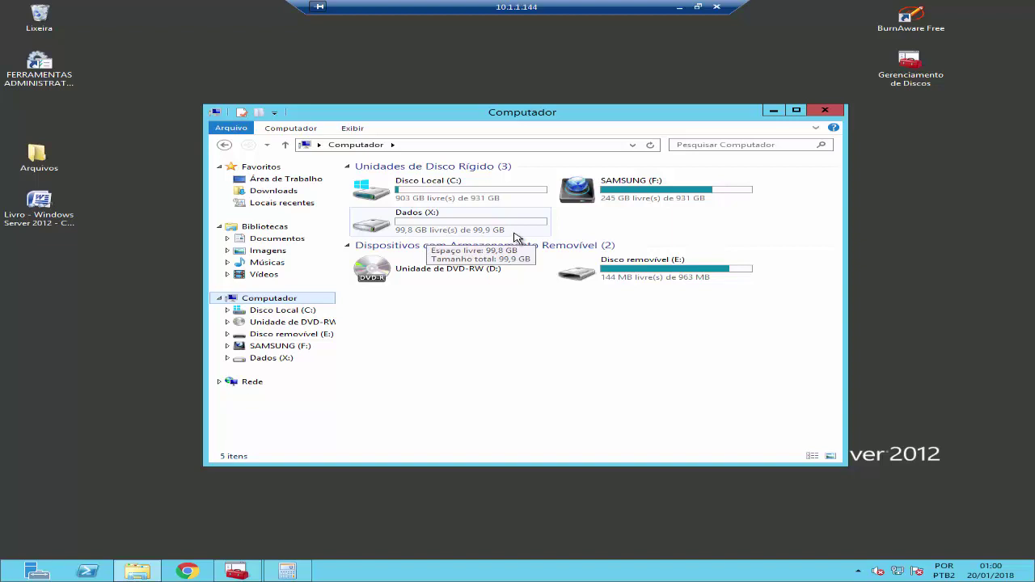
{"action": "mouse_move", "coordinate": [488, 238]}
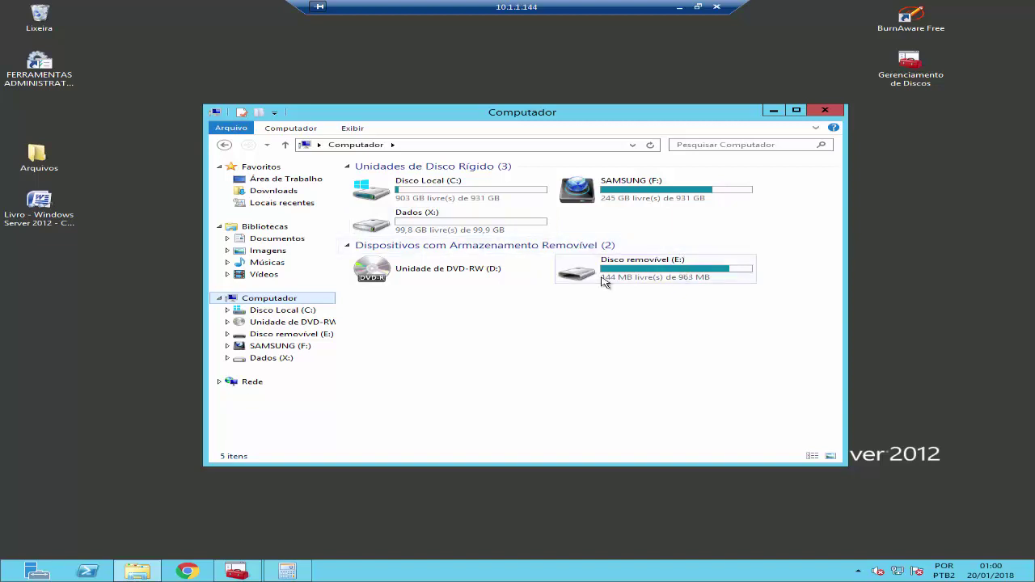
Step: Create a folder named Documentos in the root of the Dados (X:) drive
{"action": "double_click", "coordinate": [452, 224]}
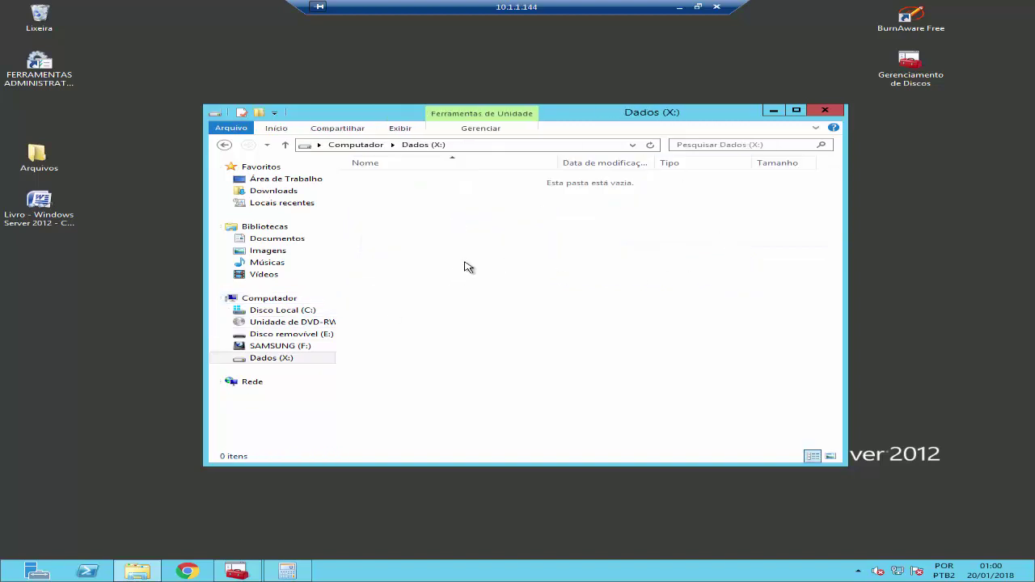
{"action": "right_click", "coordinate": [467, 233]}
{"action": "mouse_move", "coordinate": [576, 346]}
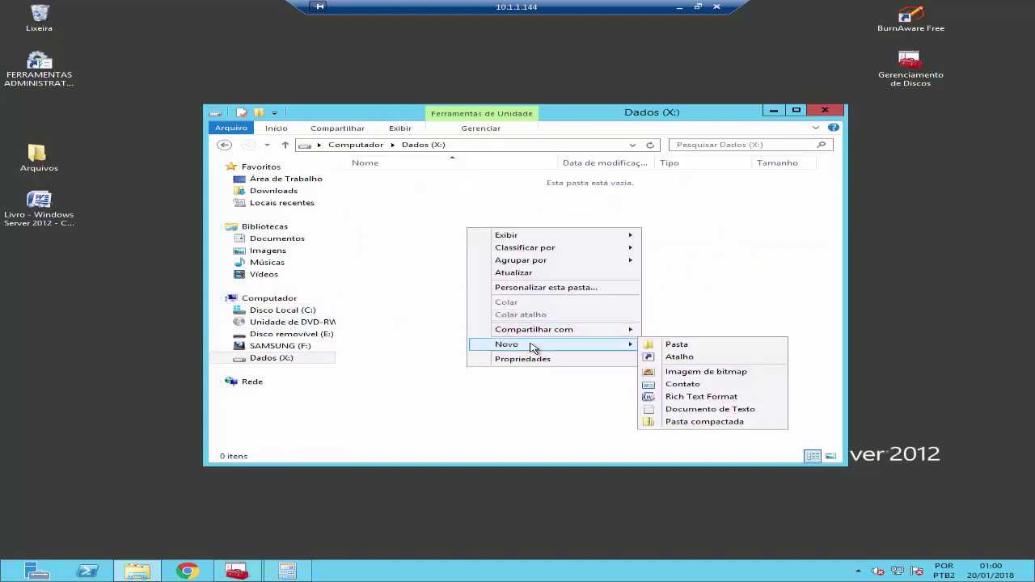
{"action": "left_click", "coordinate": [697, 347]}
{"action": "type", "text": "Documentos"}
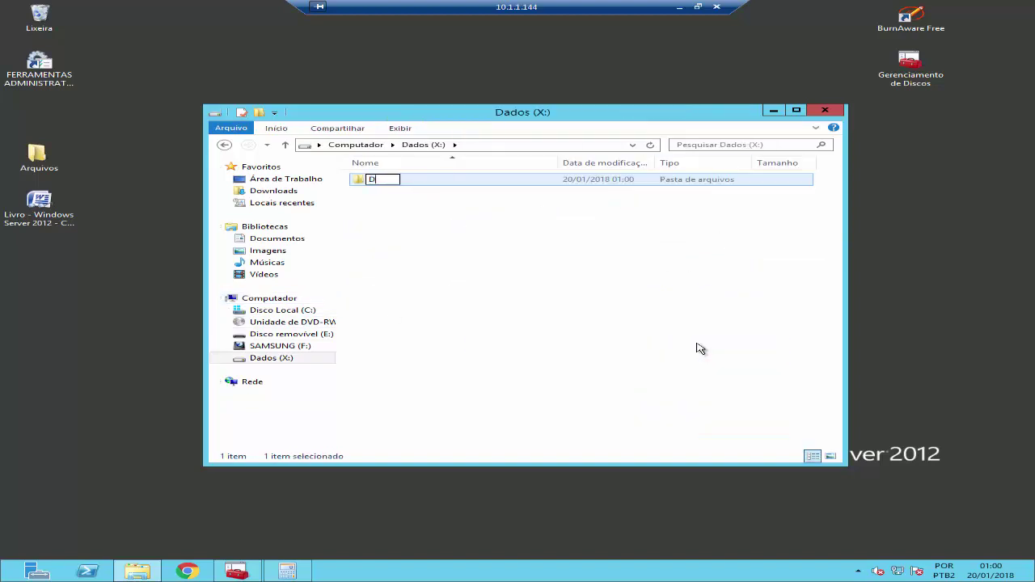
{"action": "key", "text": "Return"}
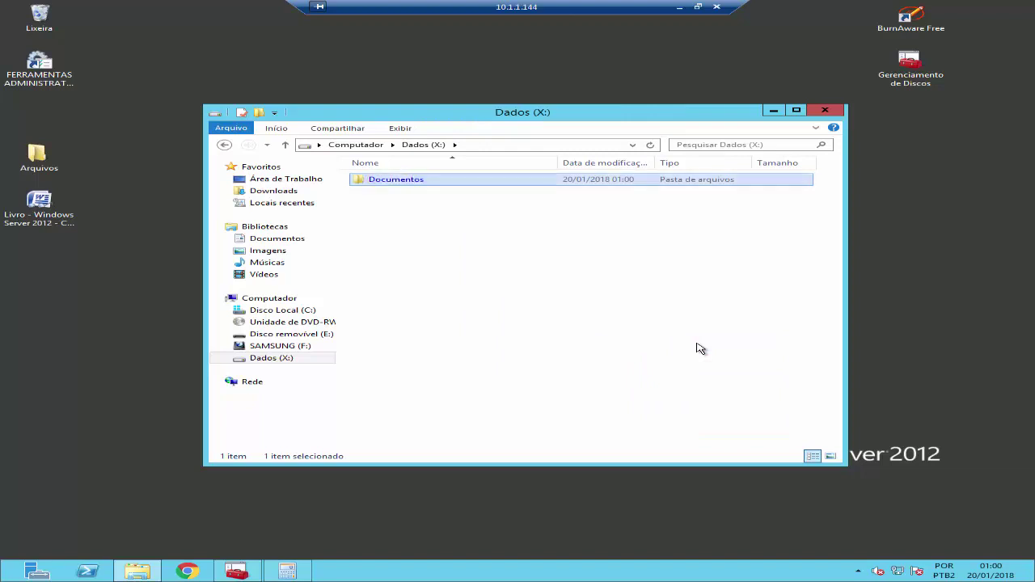
{"action": "left_click", "coordinate": [535, 241]}
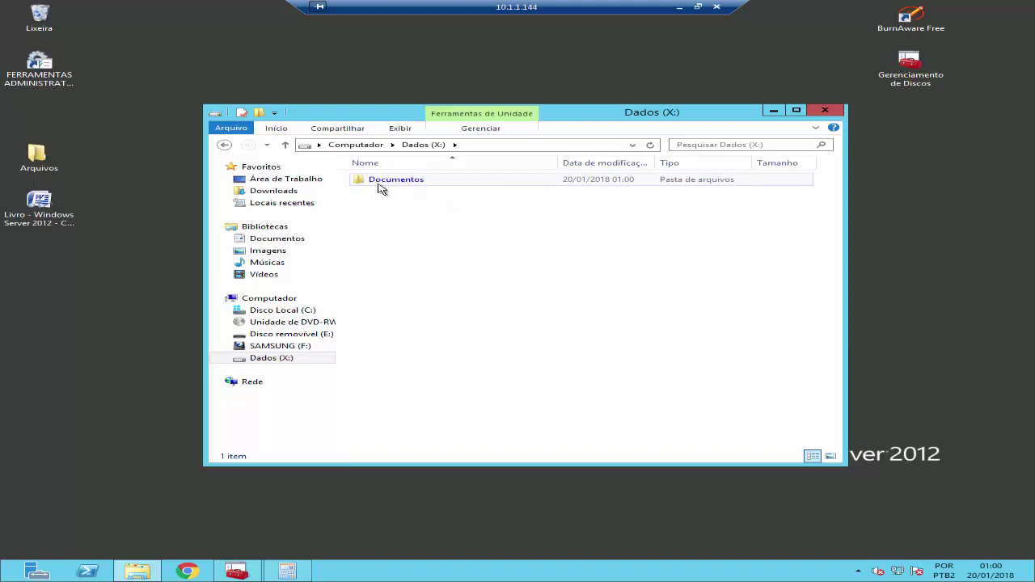
Step: Review the Dados (X:) drive's free space at Computador and its root contents, and minimise File Explorer
{"action": "left_click", "coordinate": [354, 145]}
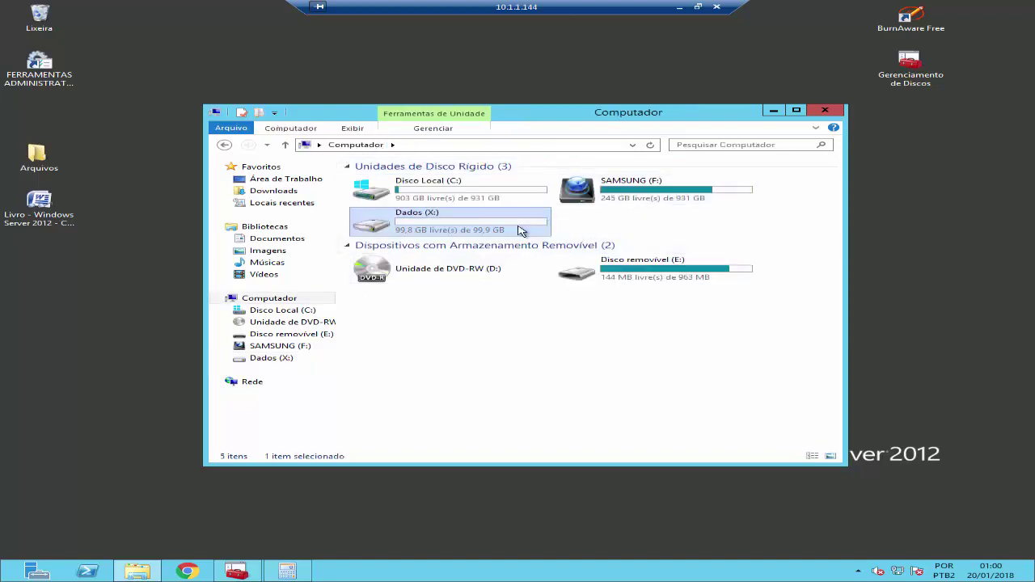
{"action": "double_click", "coordinate": [419, 229]}
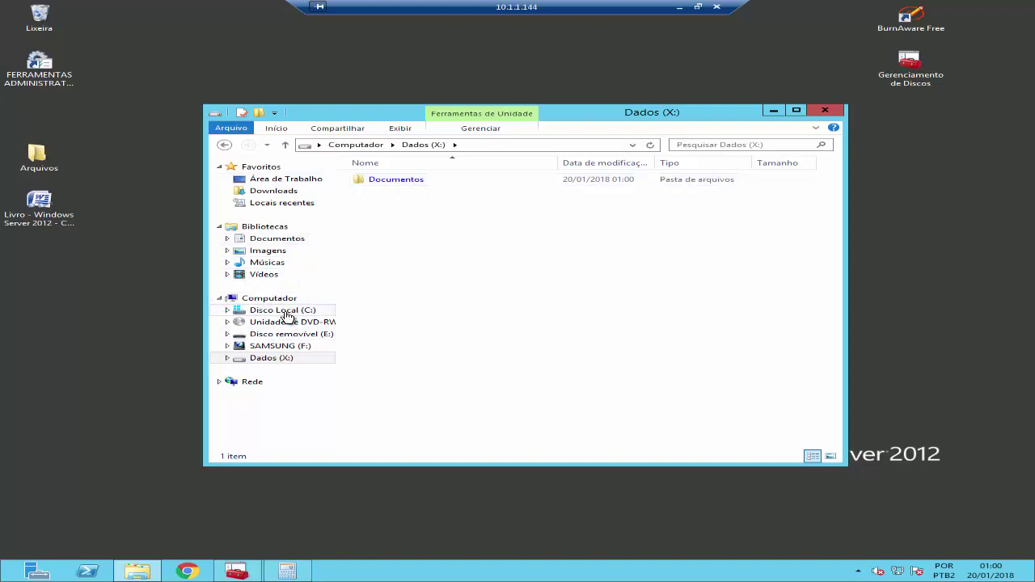
{"action": "left_click", "coordinate": [256, 299]}
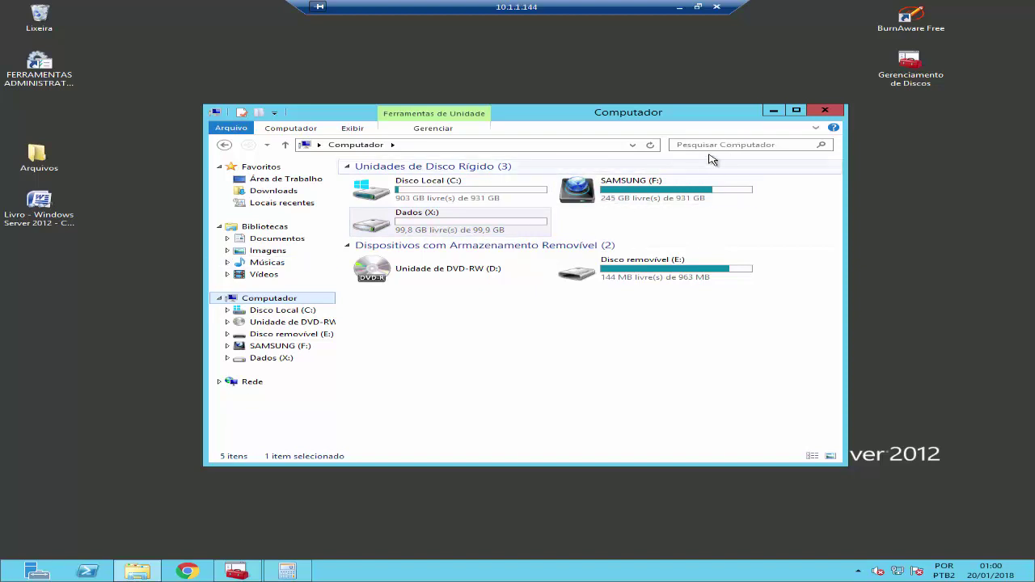
{"action": "left_click", "coordinate": [774, 111]}
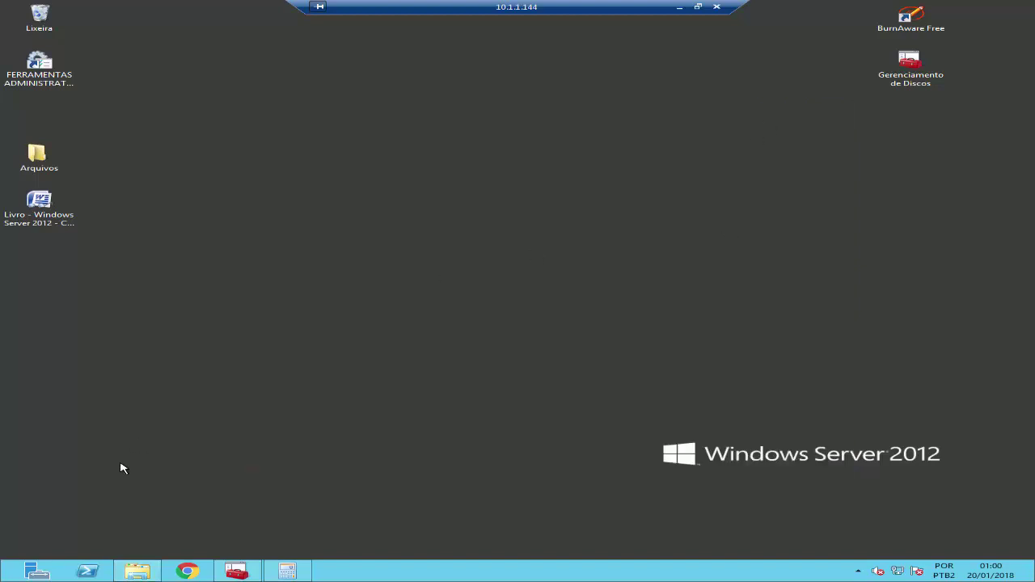
Step: Restore the disk console and delete the Dados (X:) simple volume from Disco 1, accepting the loss of its data
{"action": "left_click", "coordinate": [234, 573]}
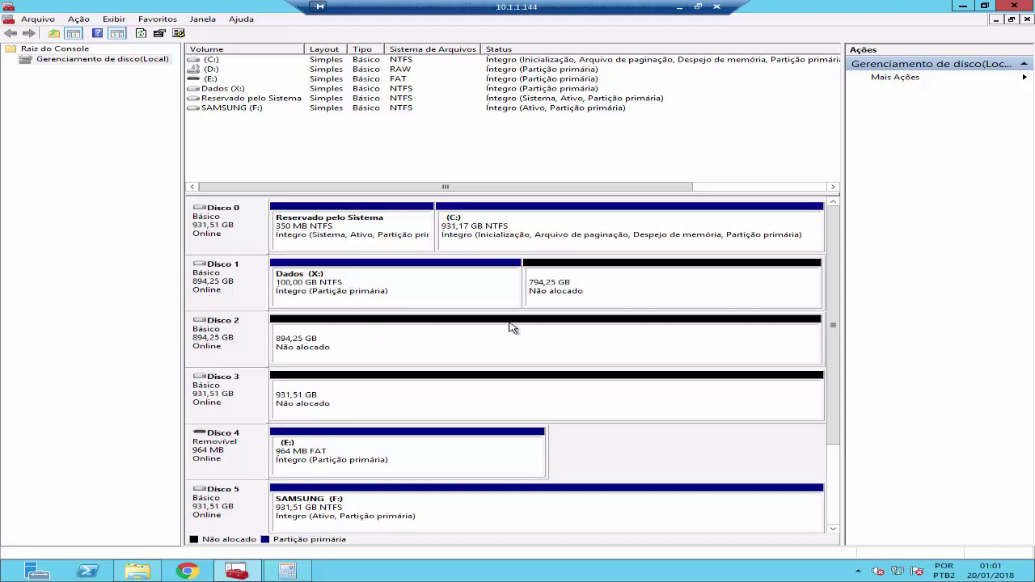
{"action": "right_click", "coordinate": [397, 284]}
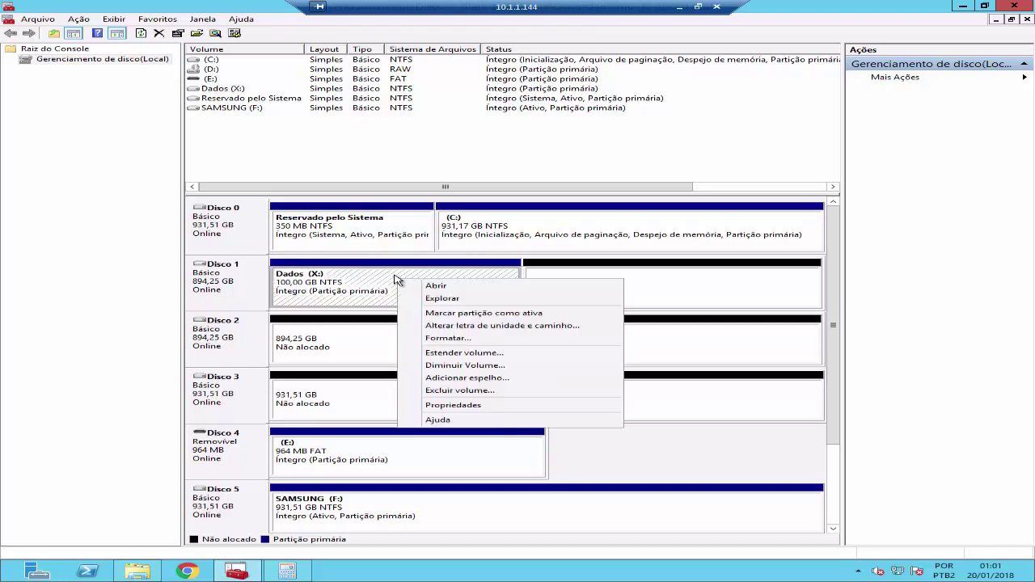
{"action": "left_click", "coordinate": [499, 393]}
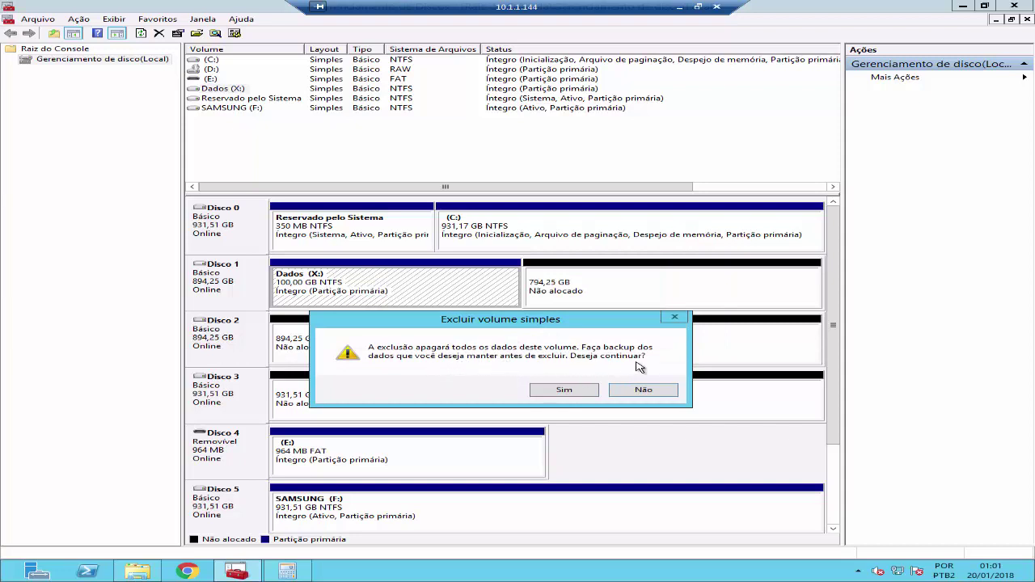
{"action": "left_click", "coordinate": [564, 390]}
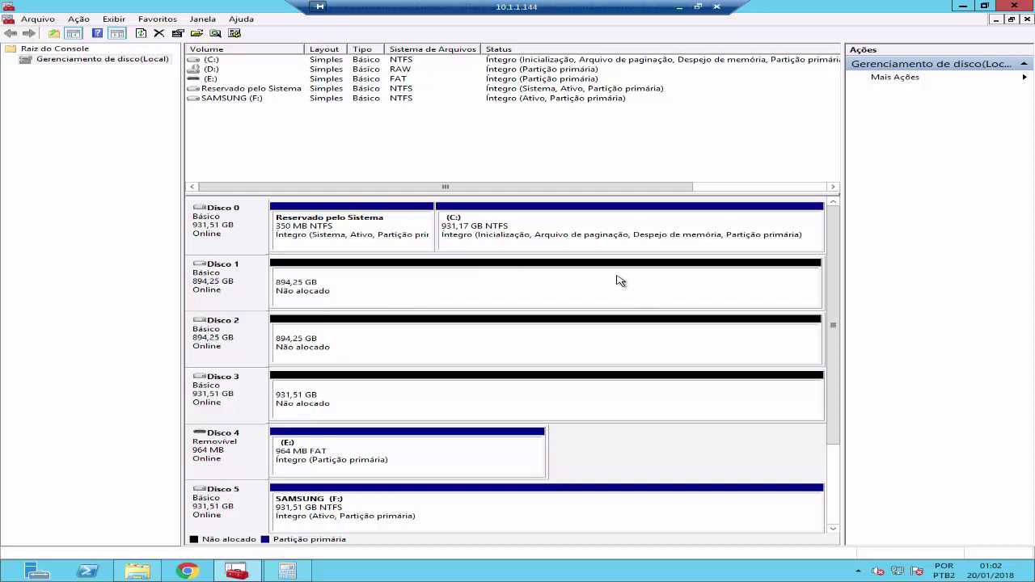
Step: Convert Disco 1, Disco 2 and Disco 3 from basic to dynamic disks in one operation
{"action": "right_click", "coordinate": [213, 276]}
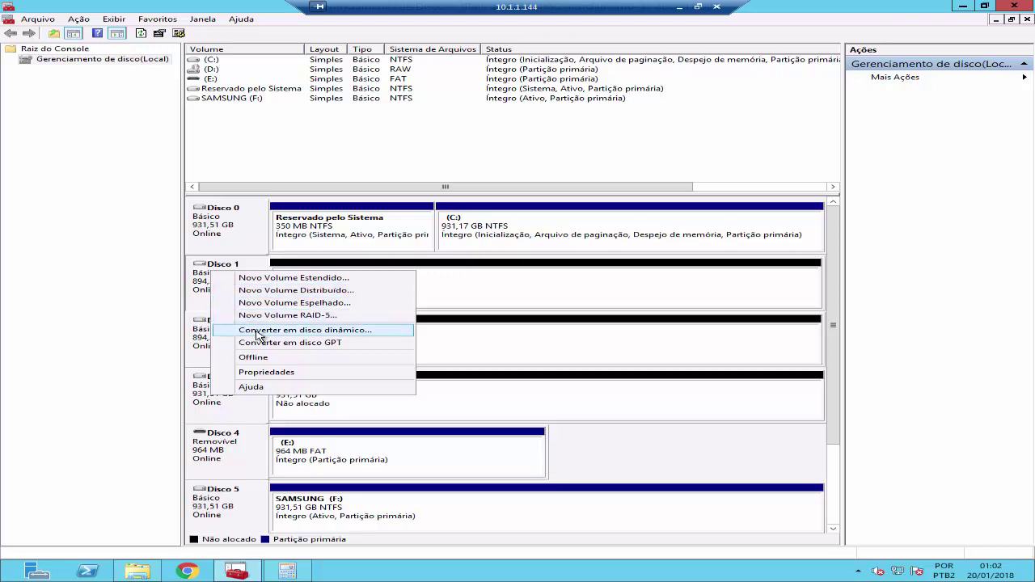
{"action": "left_click", "coordinate": [326, 334]}
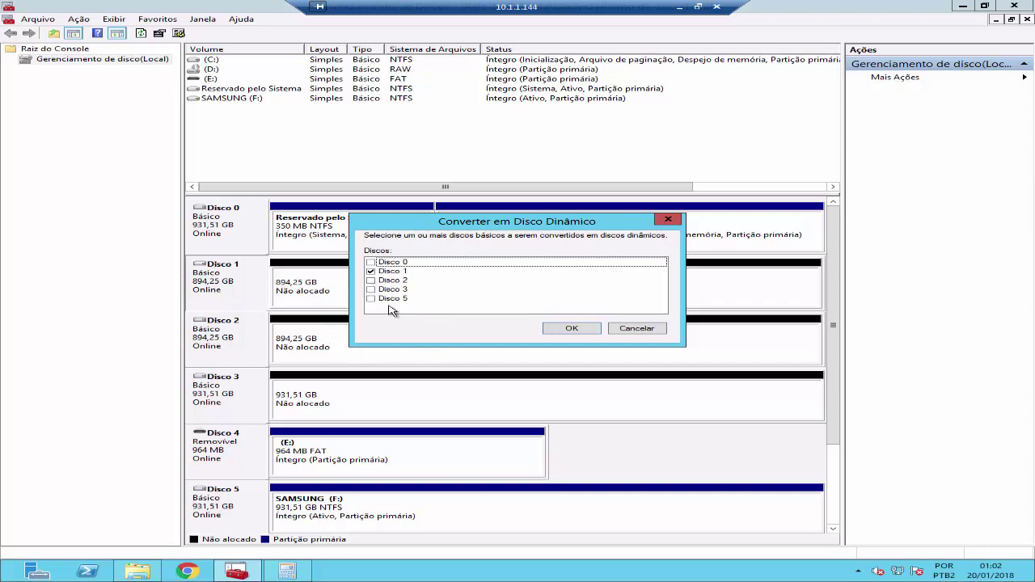
{"action": "left_click_drag", "start_coordinate": [504, 225], "coordinate": [510, 179]}
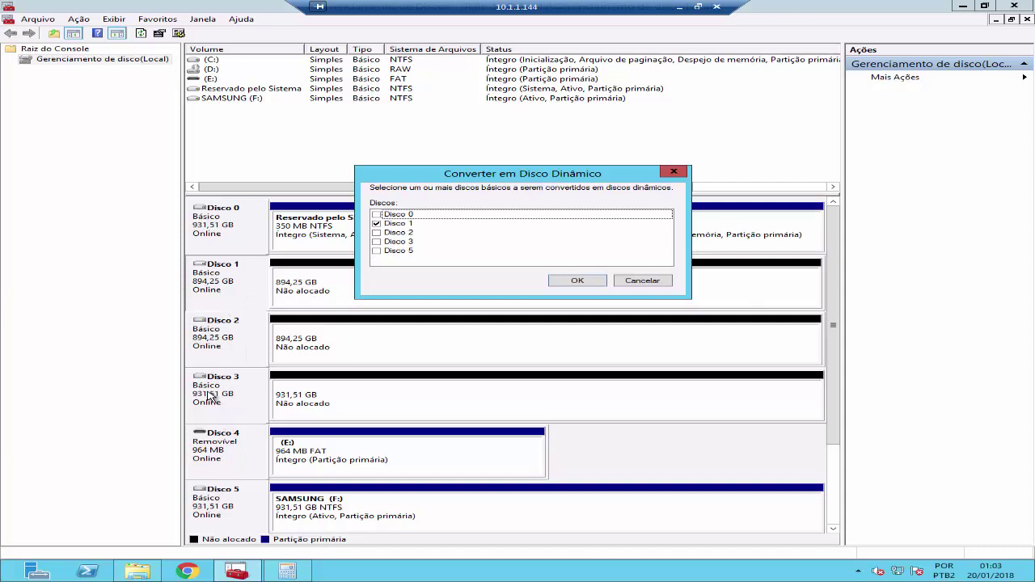
{"action": "left_click", "coordinate": [376, 233]}
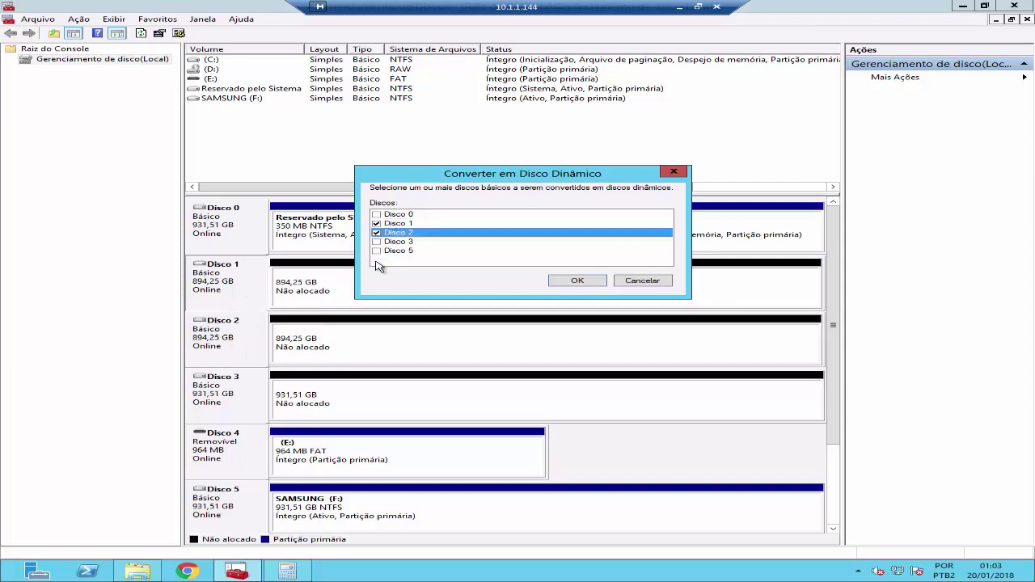
{"action": "left_click", "coordinate": [376, 242]}
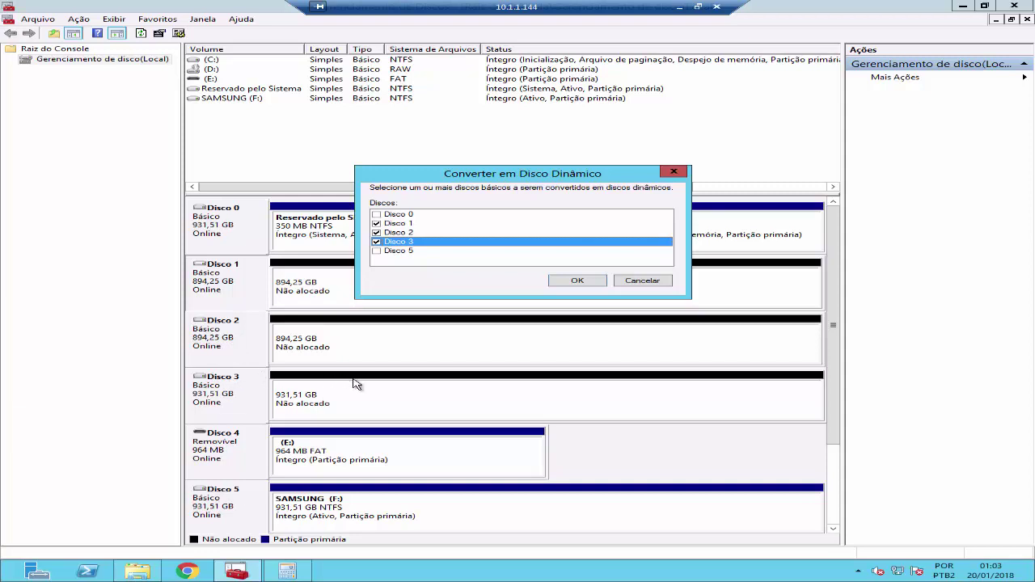
{"action": "left_click", "coordinate": [578, 281]}
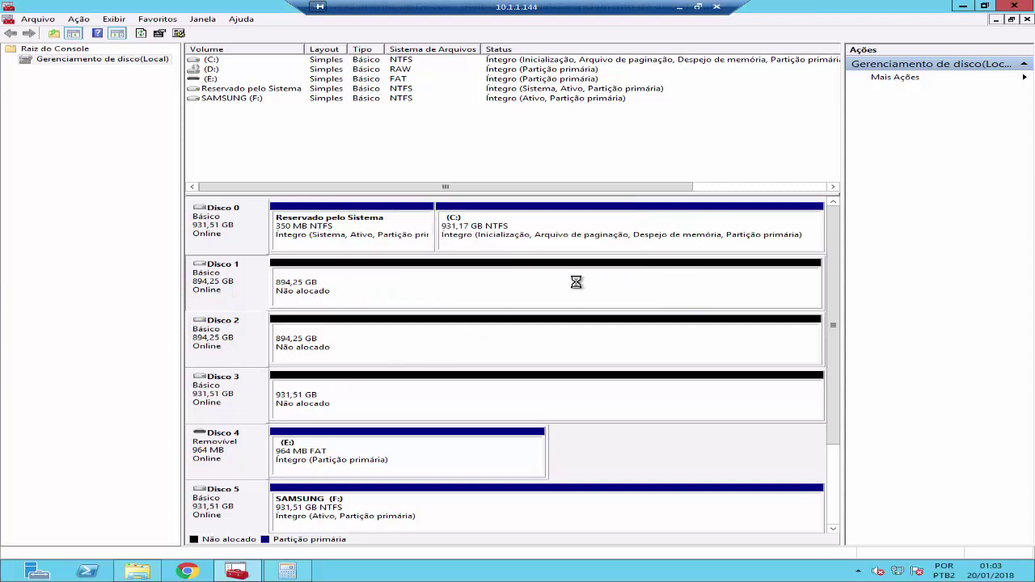